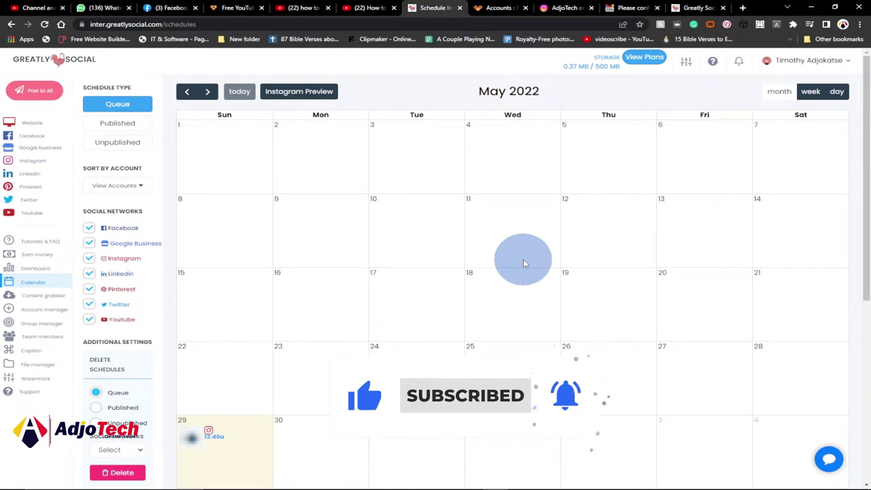
Scroll through the May 2022 calendar to review the queued Instagram post on the 29th.
scroll(519, 276, down, 5)
scroll(519, 280, up, 5)
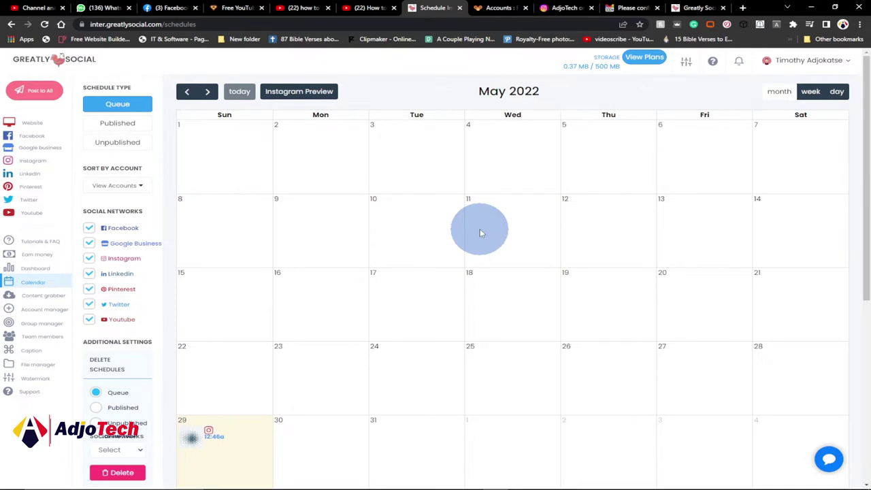
scroll(253, 380, down, 2)
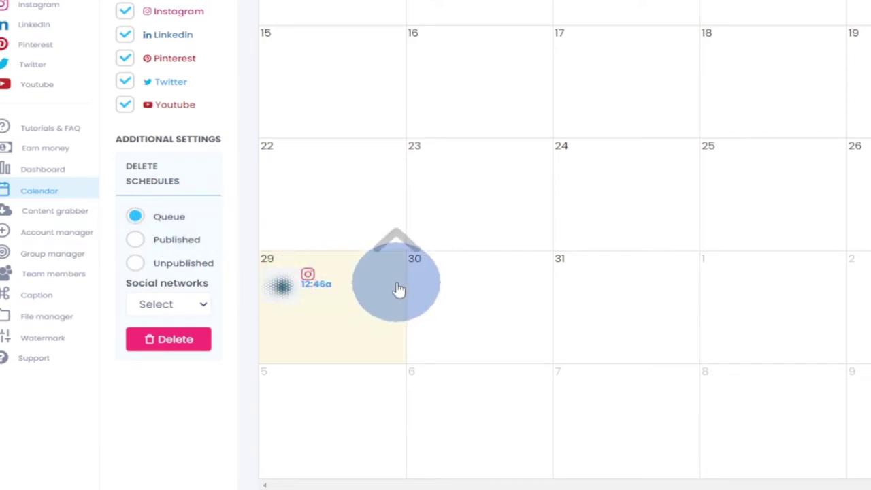
scroll(398, 290, up, 2)
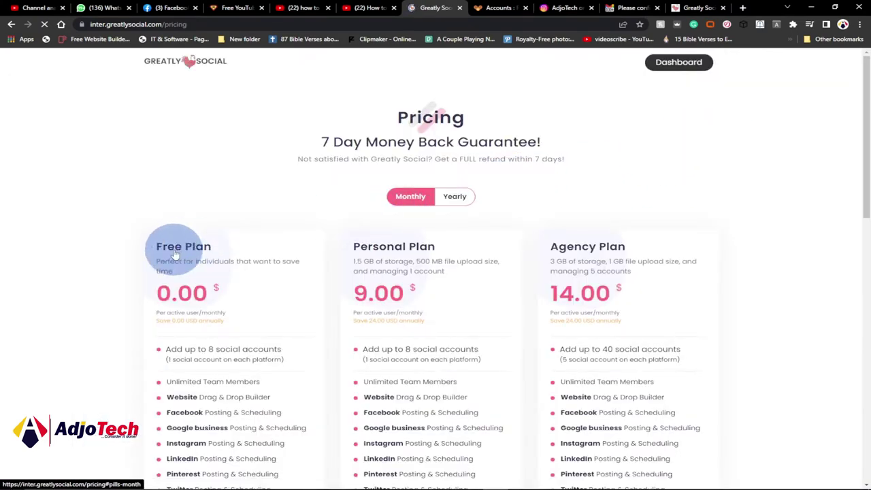
scroll(324, 213, down, 1)
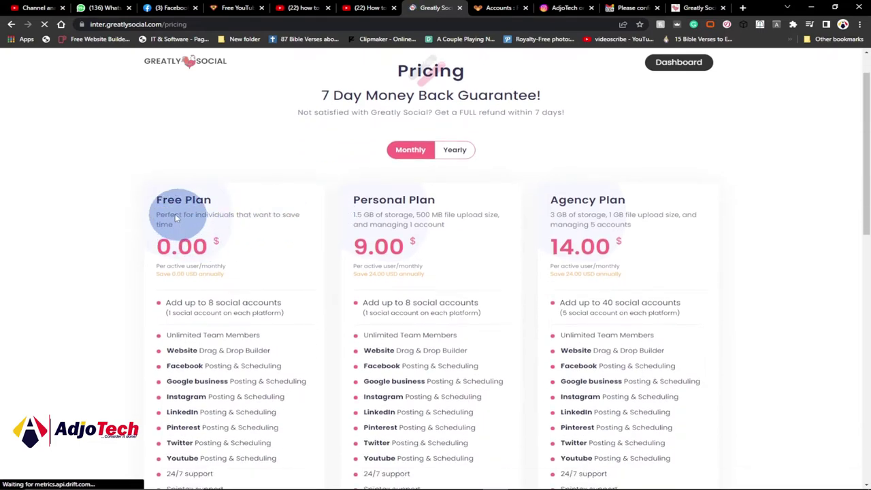
scroll(251, 214, down, 2)
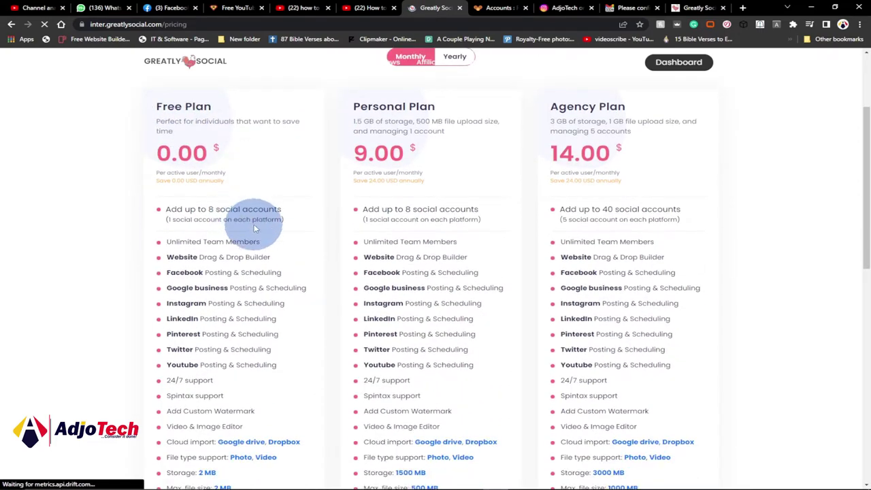
scroll(245, 204, down, 2)
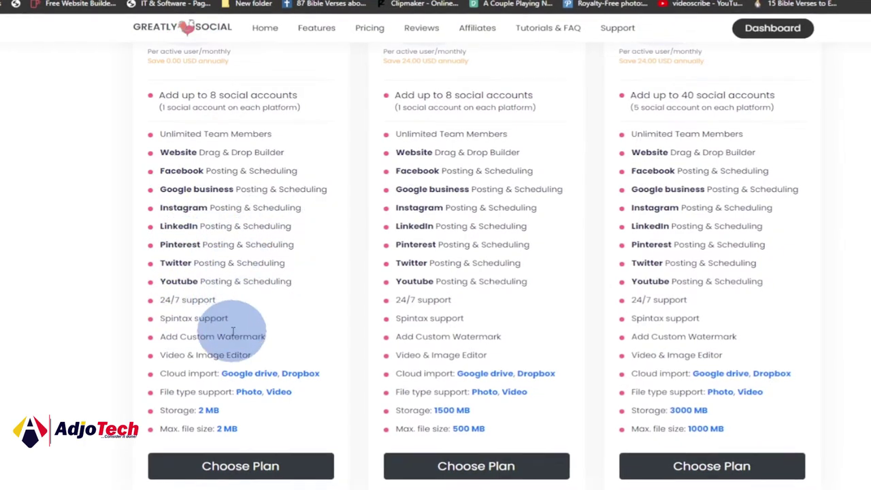
scroll(247, 381, up, 4)
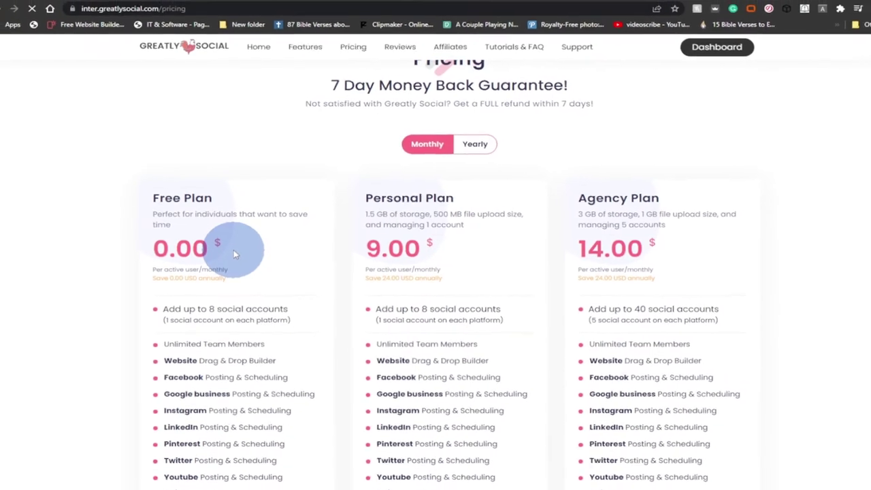
scroll(233, 248, up, 1)
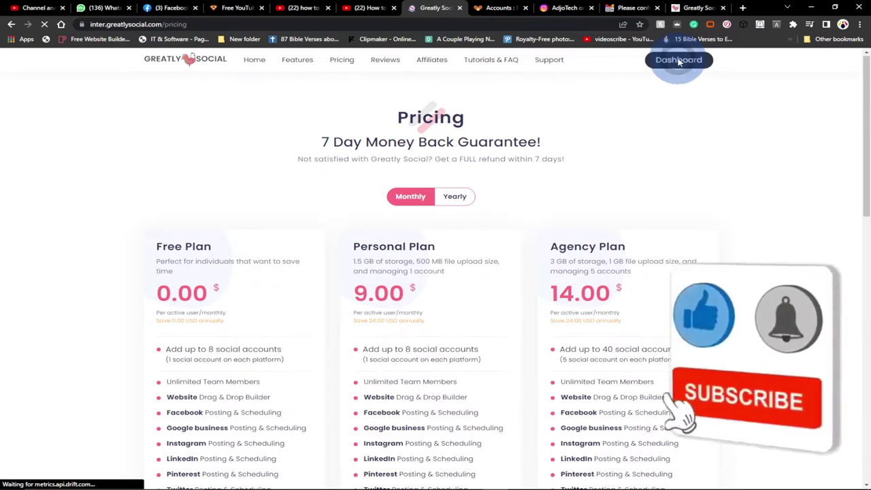
Go to the account dashboard, then bring up the Register Now sign-up form in Firefox.
click(600, 117)
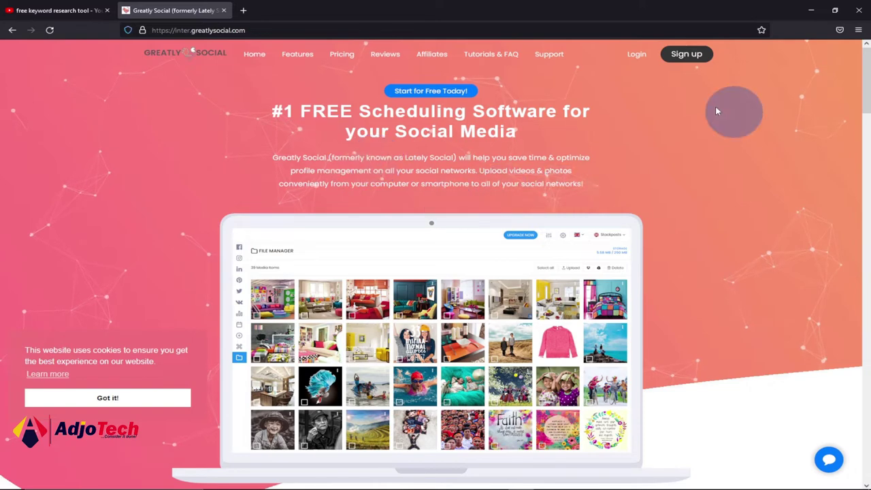
click(685, 57)
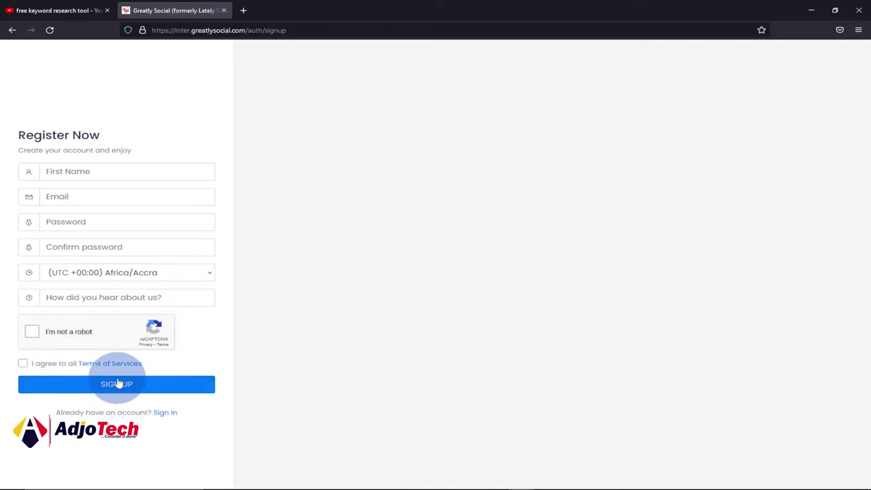
Return to the logged-in Chrome dashboard and show the Account manager page.
mouse_move(469, 484)
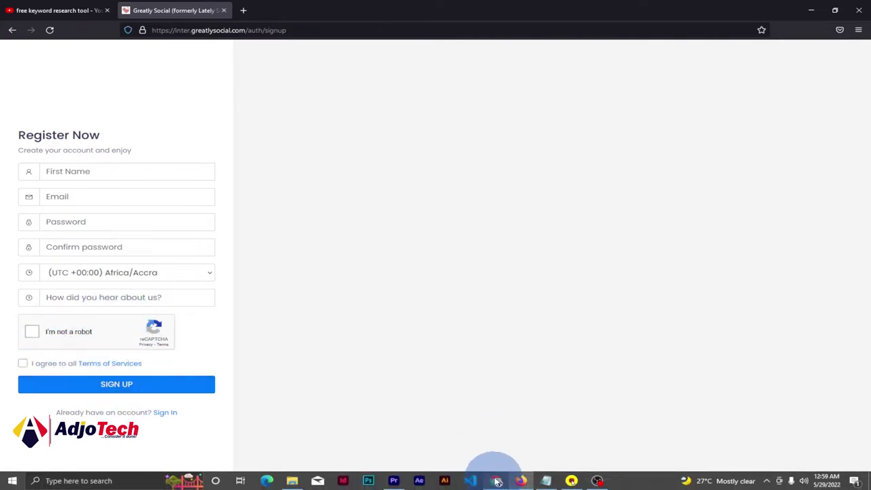
click(497, 481)
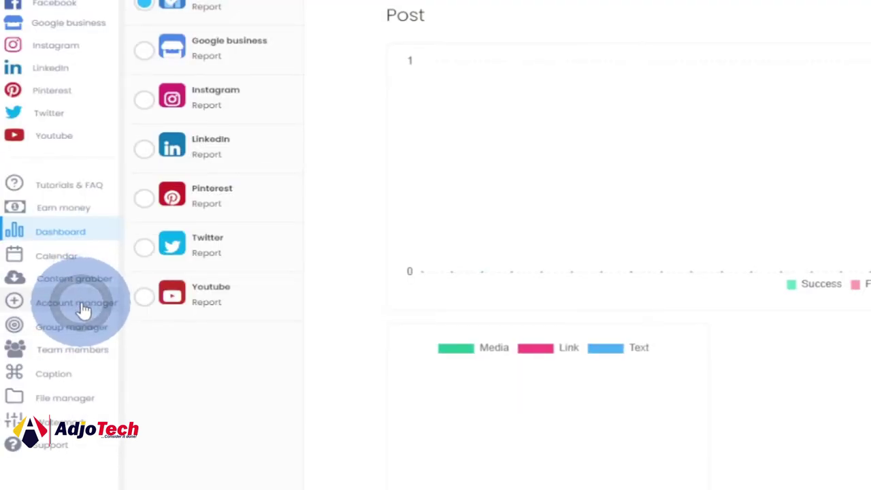
click(83, 307)
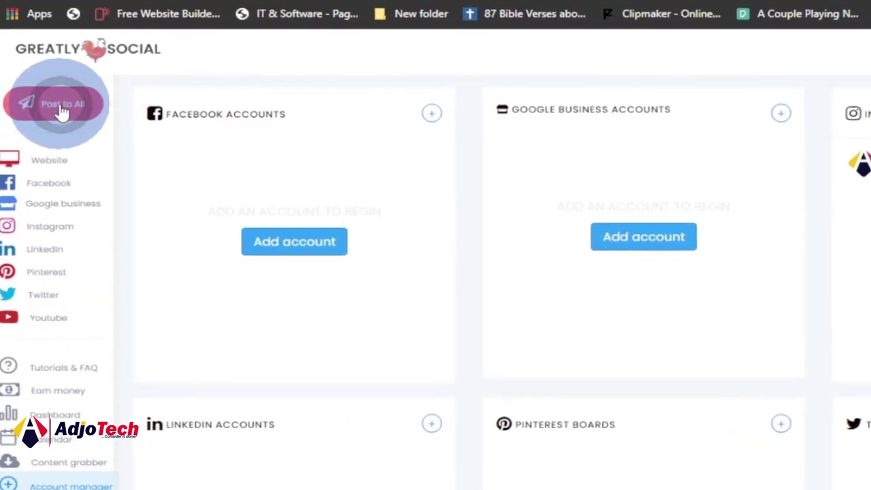
Start a Post to All post for the Instagram account captioned 'how to create a website'.
click(61, 105)
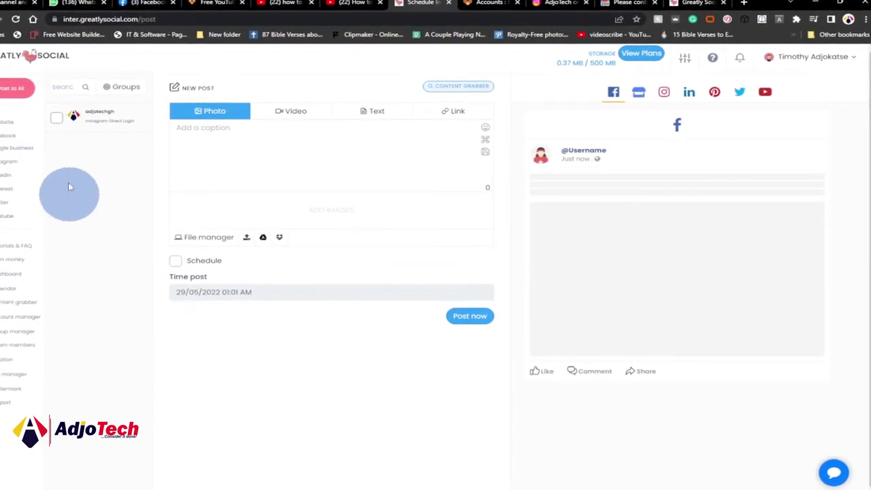
click(61, 119)
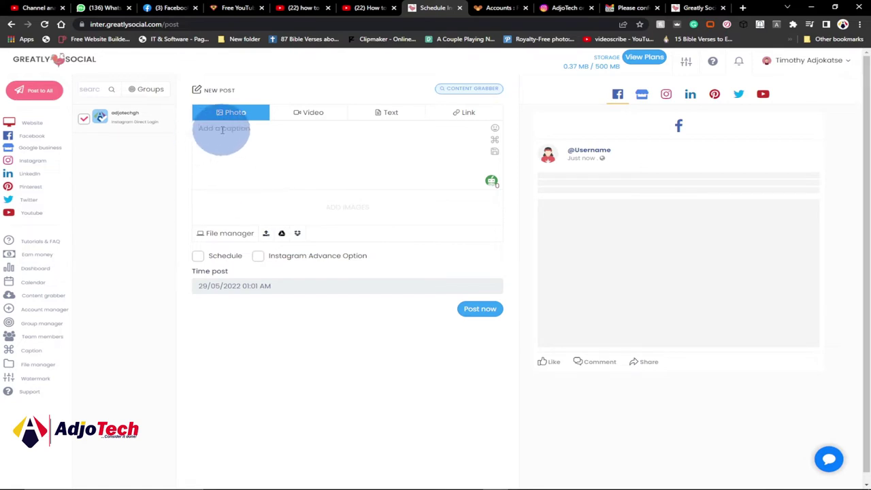
text(how to create a website)
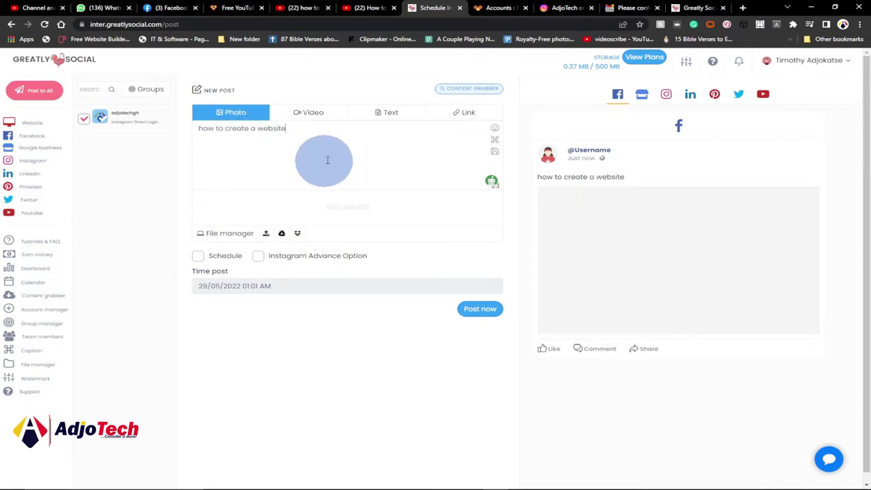
Upload the photo of the man reading a book with a young girl to the post.
click(266, 234)
scroll(412, 70, down, 1)
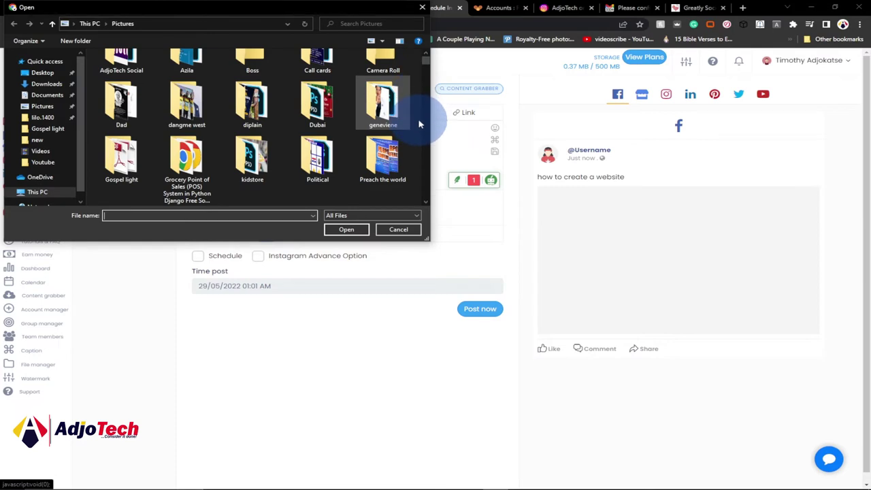
scroll(408, 129, down, 10)
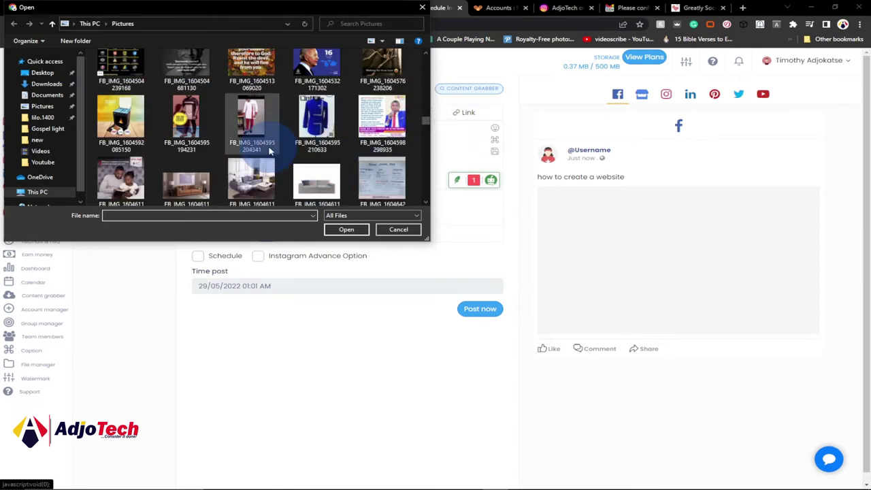
click(143, 189)
click(345, 229)
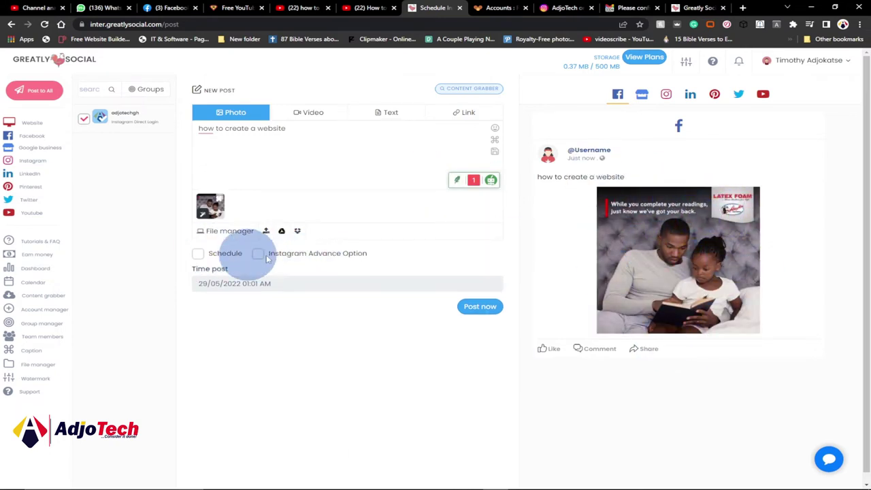
click(207, 131)
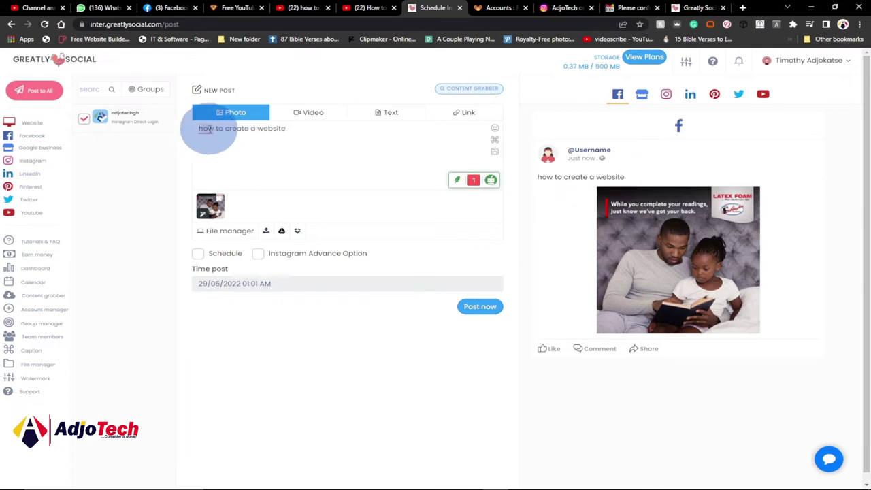
right_click(207, 129)
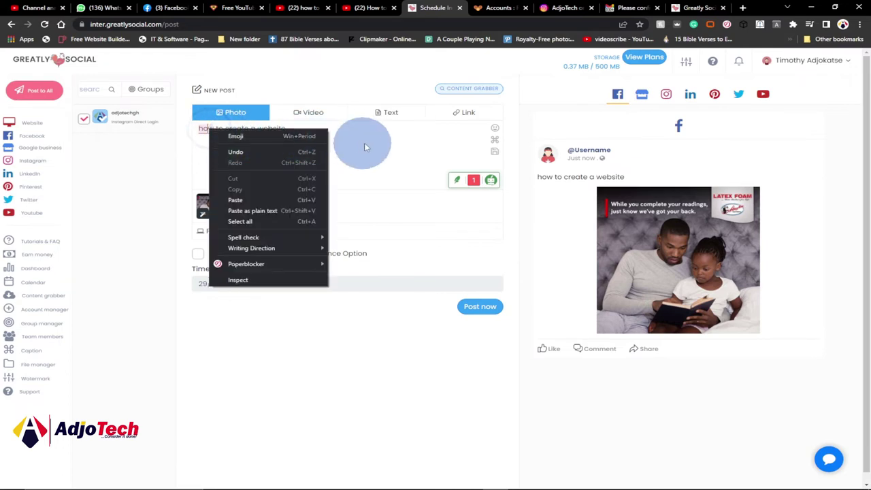
click(389, 146)
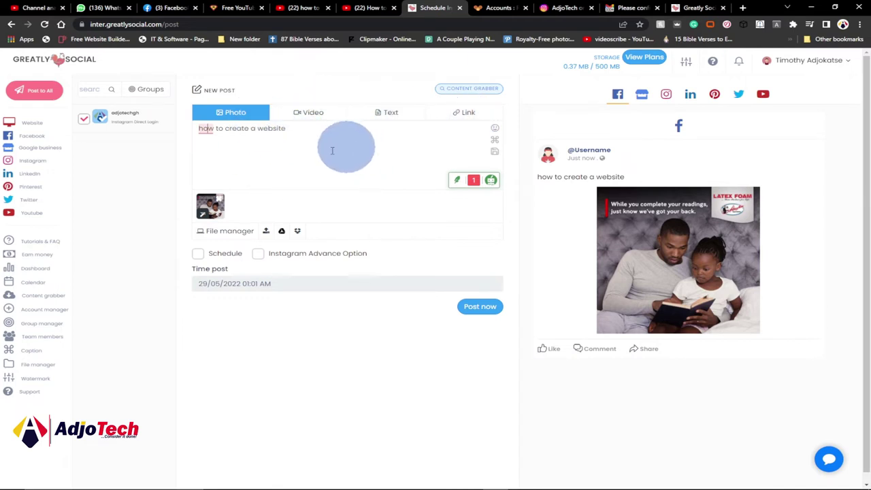
click(264, 142)
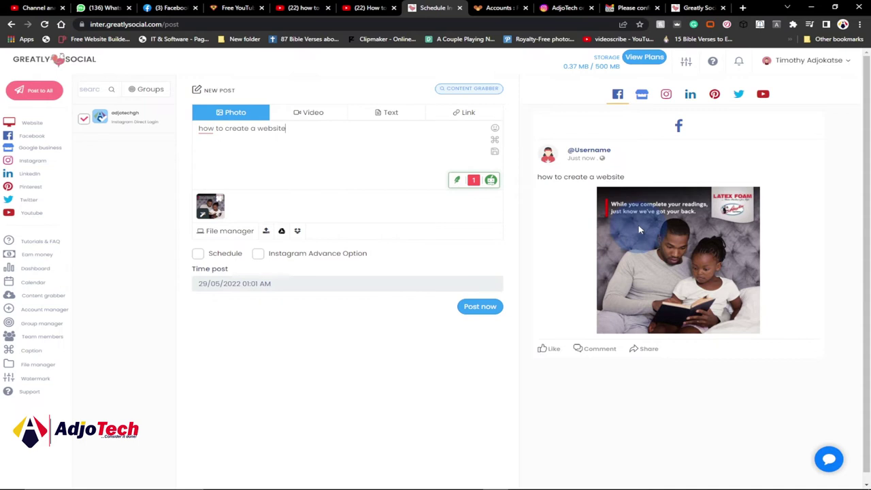
Enable scheduling and pick Tuesday 31 May 2022 as the post date.
click(198, 256)
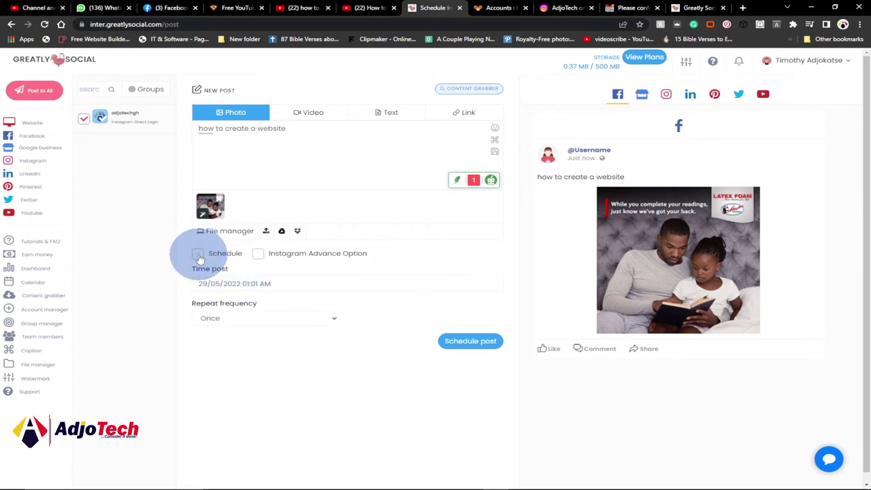
click(231, 281)
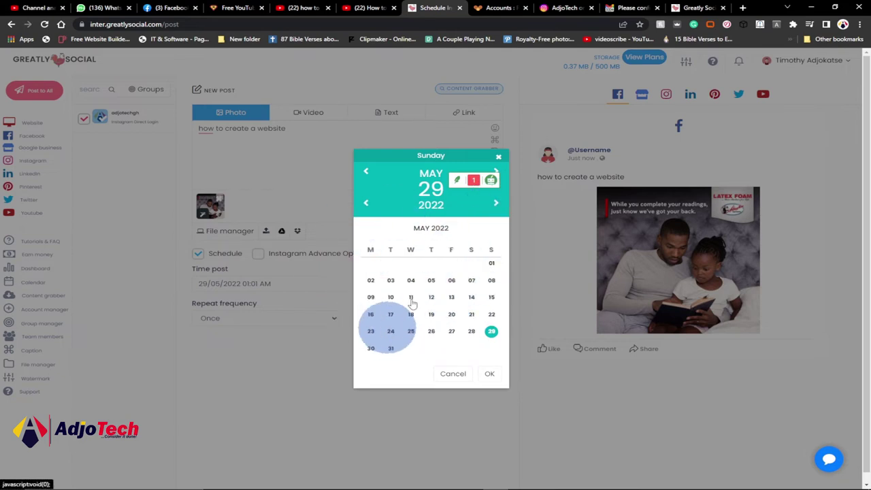
click(496, 205)
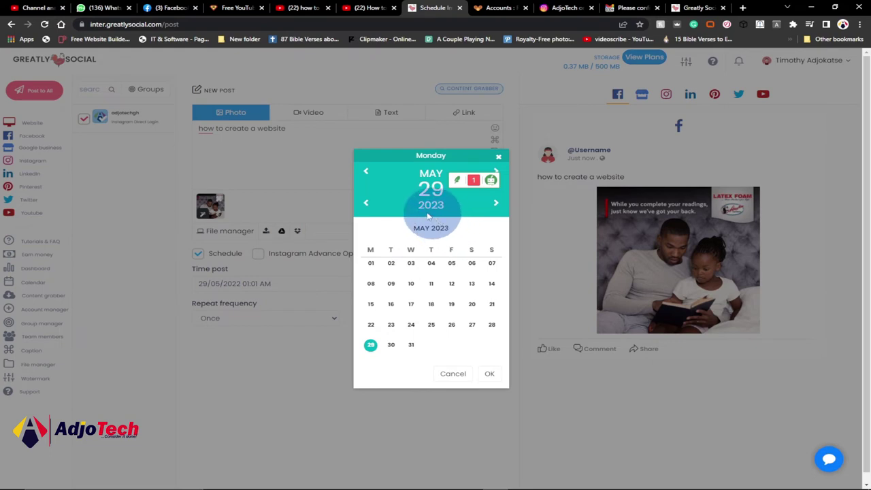
click(365, 203)
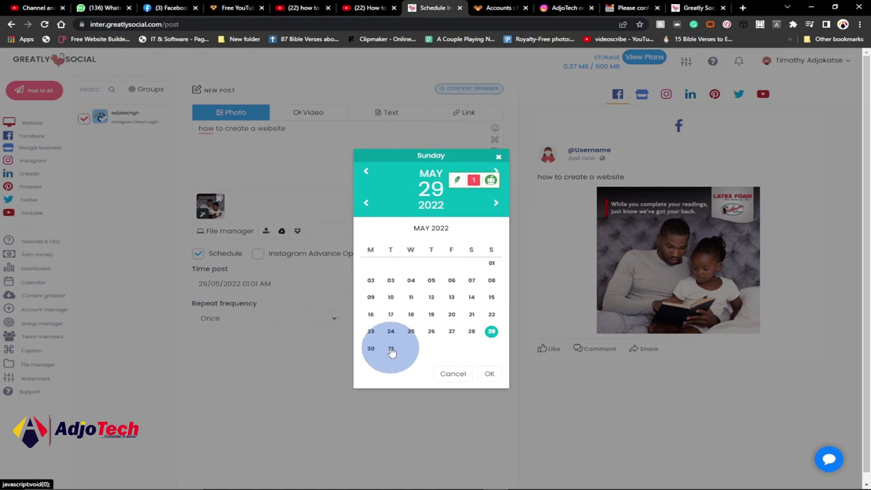
click(492, 379)
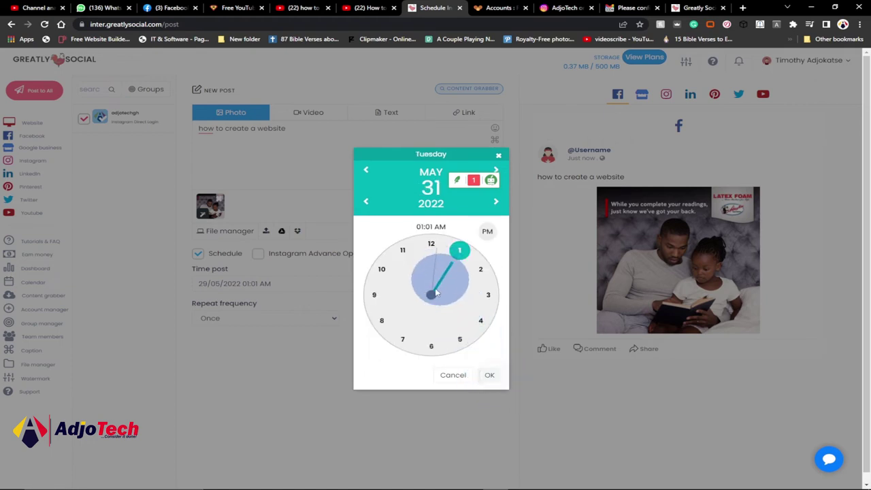
Set the scheduled time to 03:00 AM, giving 31/05/2022 03:00 AM.
click(487, 296)
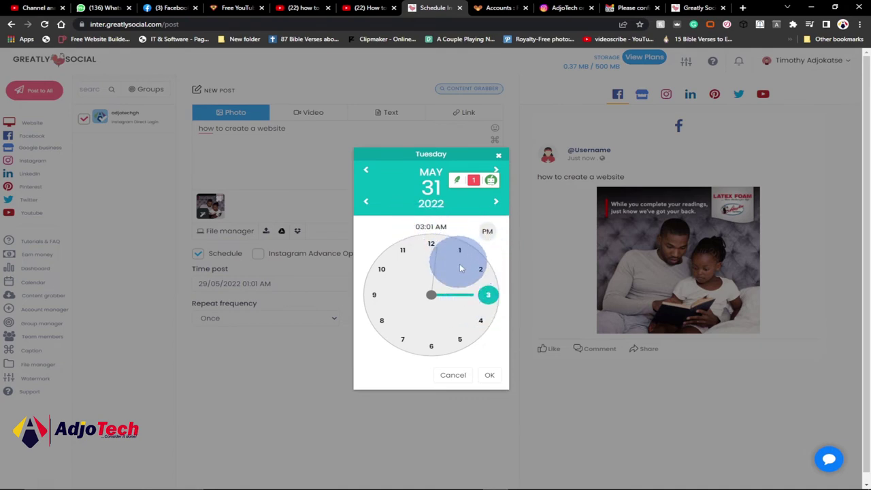
click(490, 375)
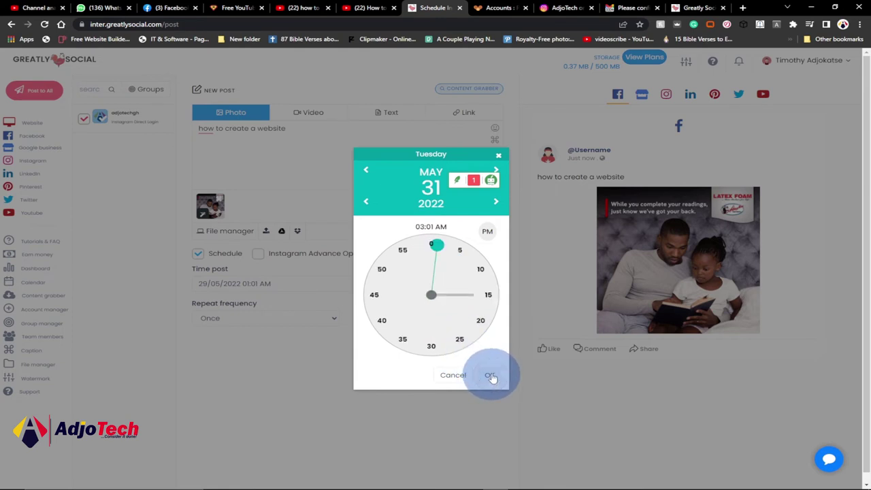
click(432, 246)
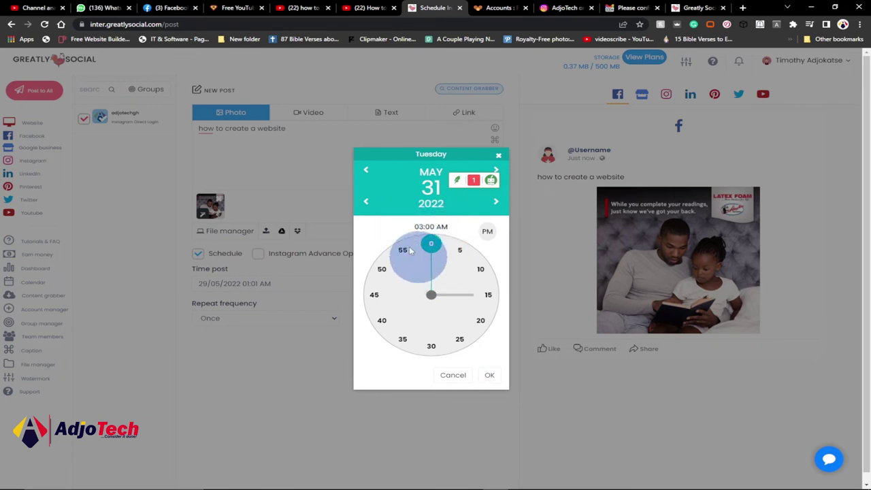
click(491, 376)
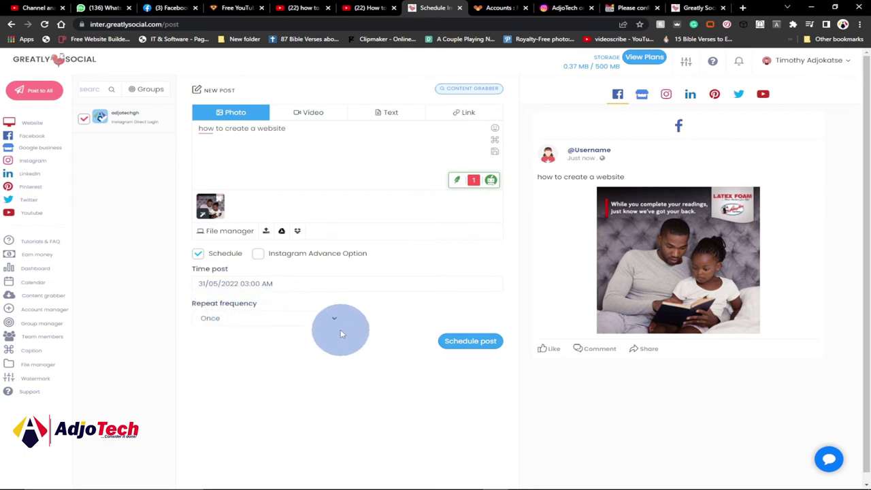
click(315, 322)
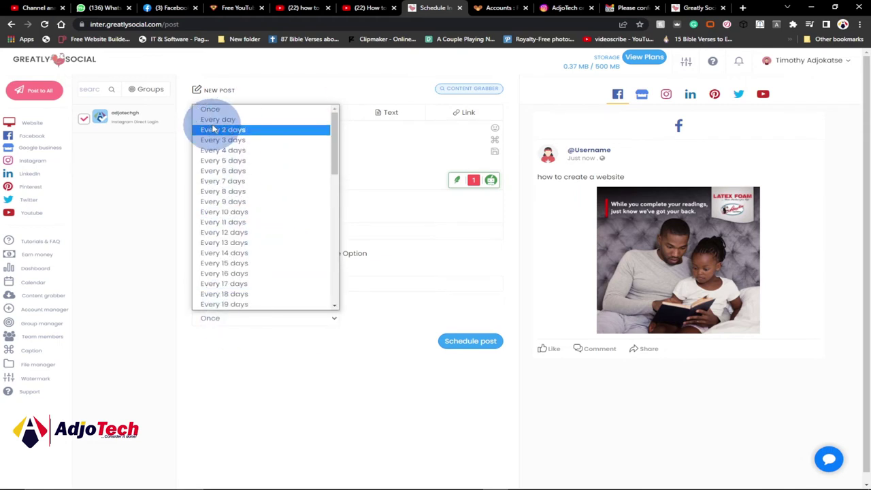
key(Up)
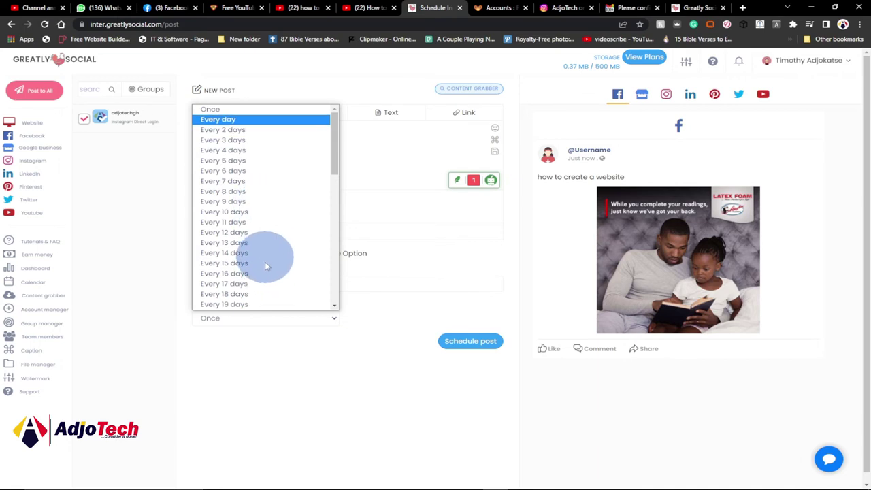
click(300, 356)
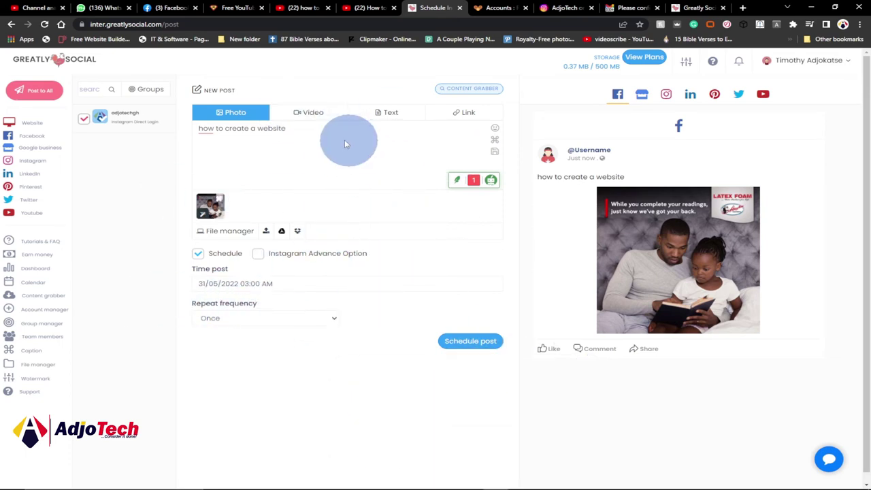
click(315, 117)
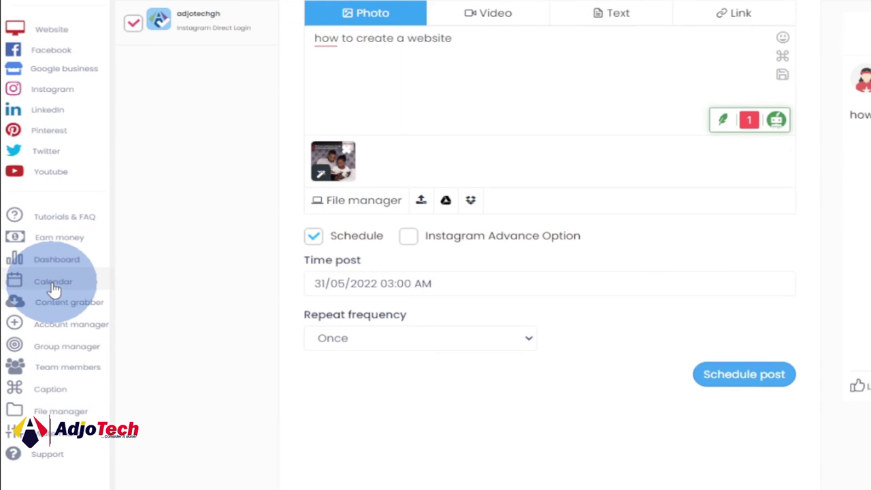
Show the schedule calendar and scroll to the Instagram post queued on May 31 at 3a.
click(55, 289)
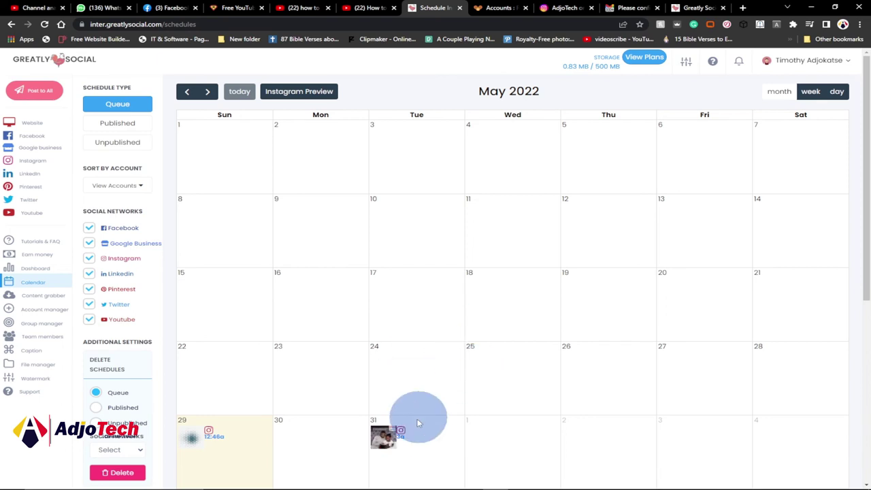
scroll(386, 441, down, 2)
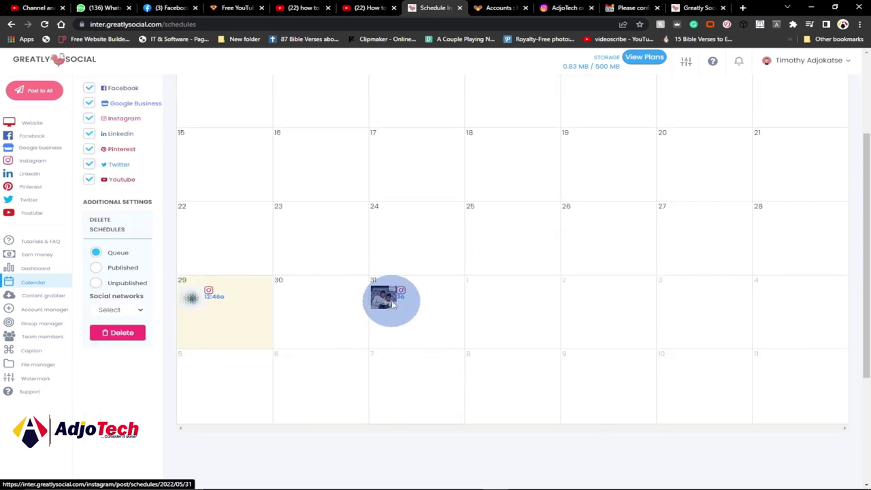